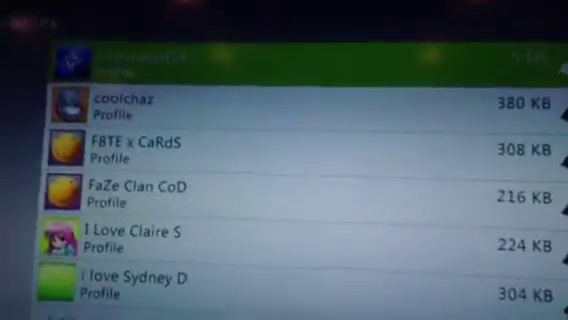
key(Down)
key(Down)
key(Down)
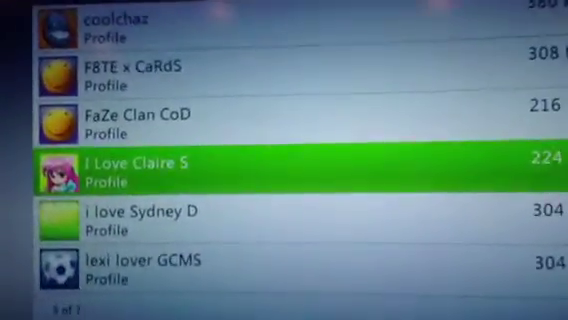
Step: Browse the hard drive's seven saved profiles and highlight FaZe Clan CoD
key(Up)
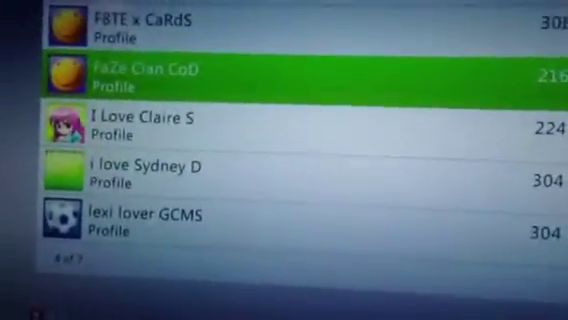
key(Up)
key(Down)
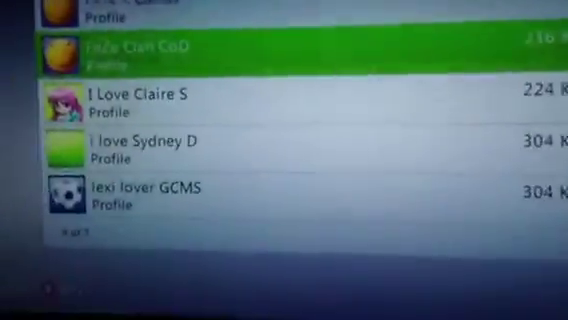